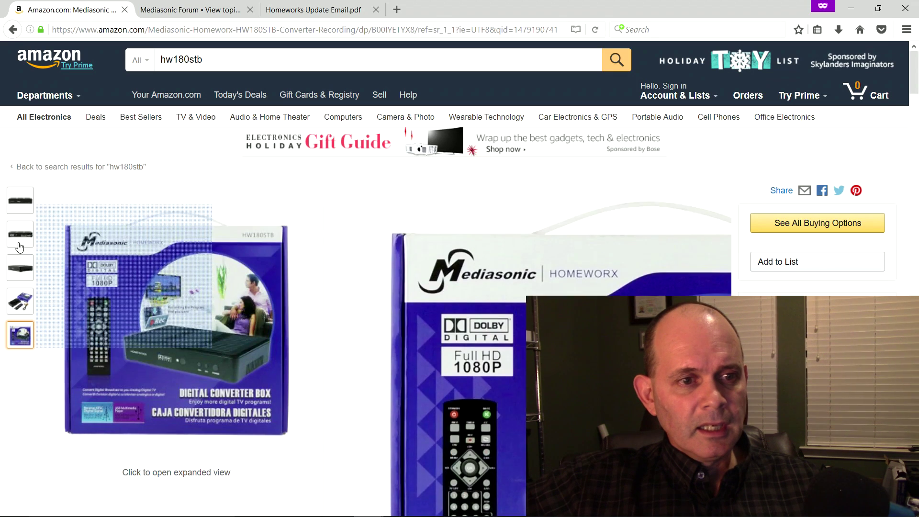
- Display and zoom the HW180STB rear-view photo showing its RF, USB and HDMI ports
mouse_move(14, 243)
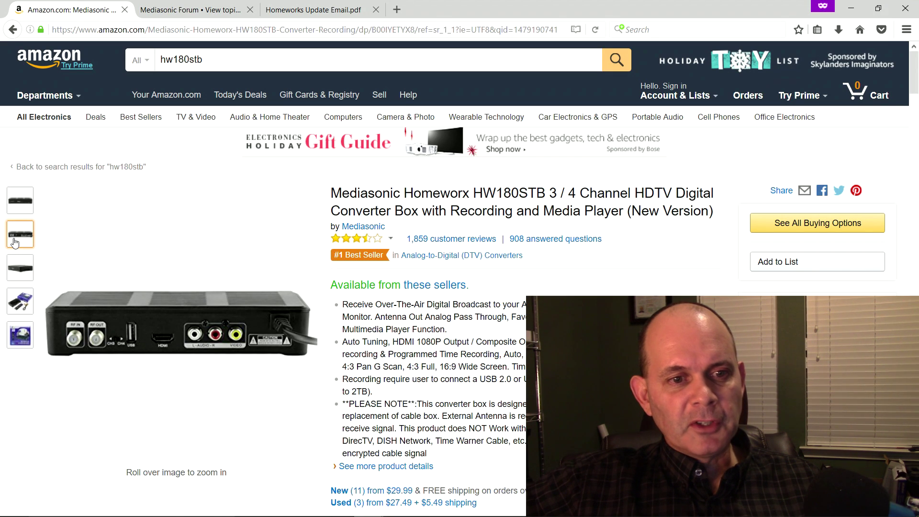
mouse_move(125, 319)
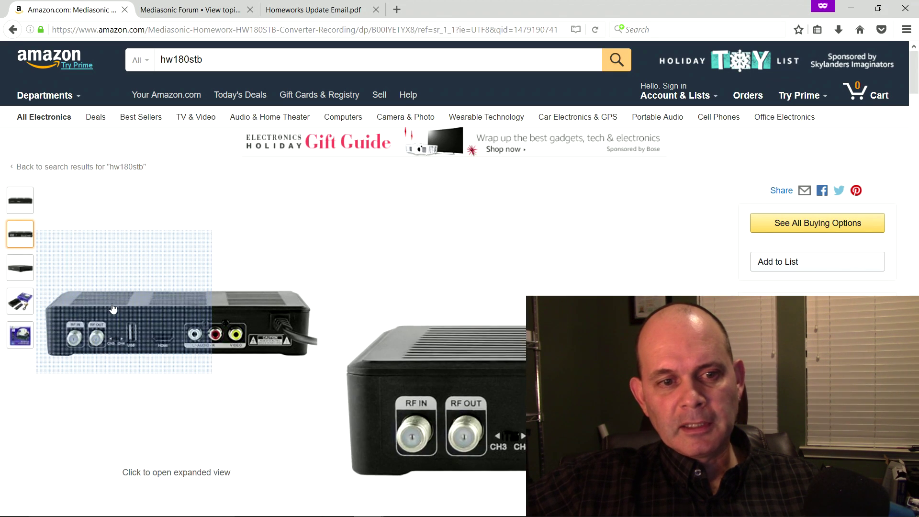
left_click(153, 320)
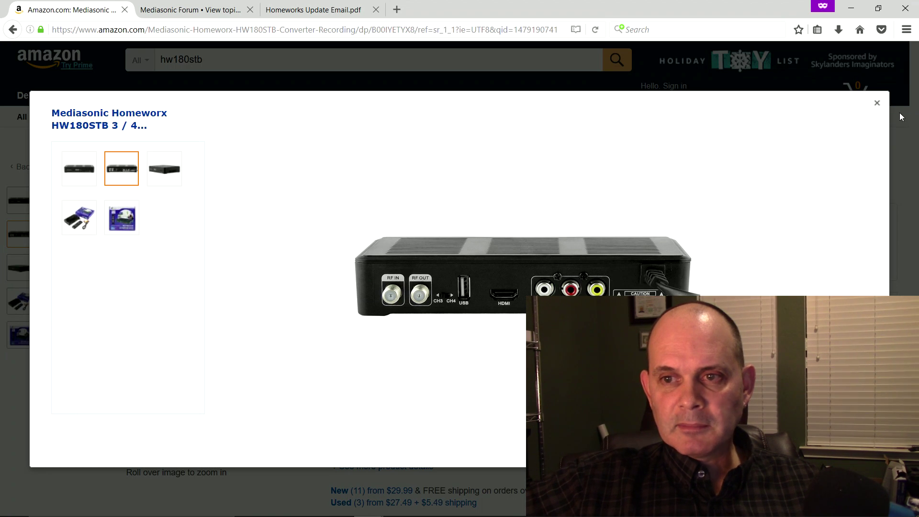
left_click(877, 103)
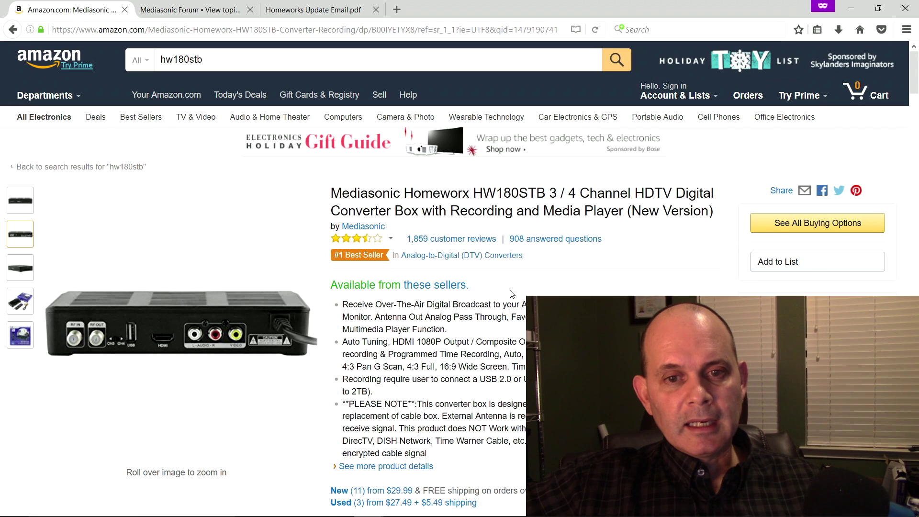
left_click(208, 11)
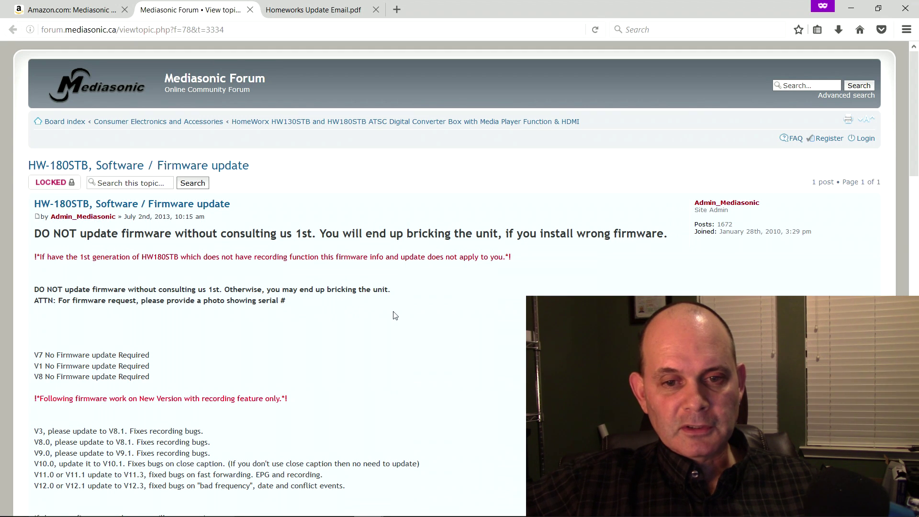
- Scroll the HW-180STB firmware post down to its numbered upgrade instructions and version list
scroll(395, 315, "down", 7)
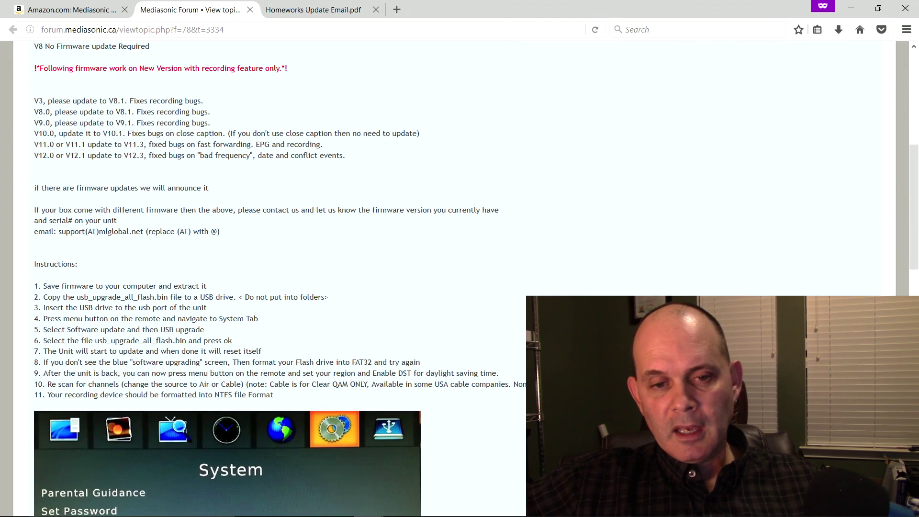
mouse_move(389, 514)
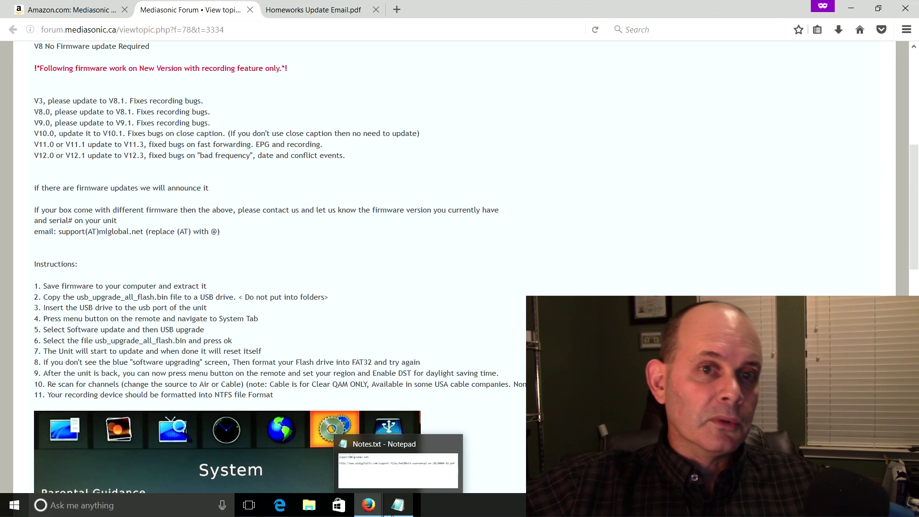
- Read the Homeworks Update Email down to the V12.3_HW180STB161012.zip attachment, then bring Notes.txt forward
left_click(326, 11)
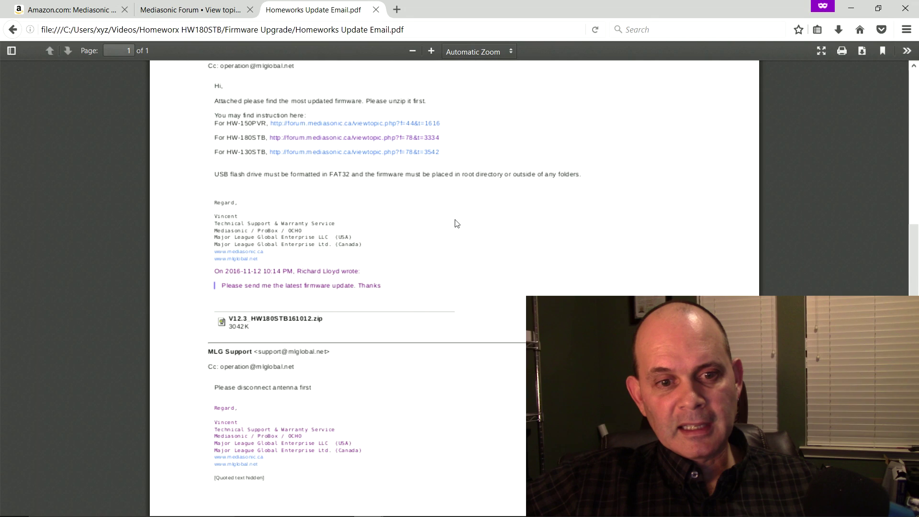
scroll(464, 218, "up", 4)
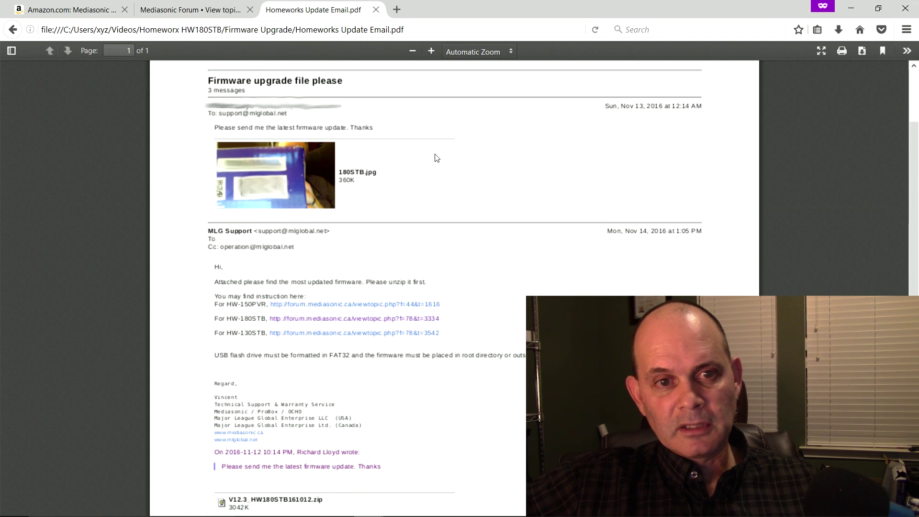
scroll(465, 166, "down", 1)
scroll(467, 170, "down", 2)
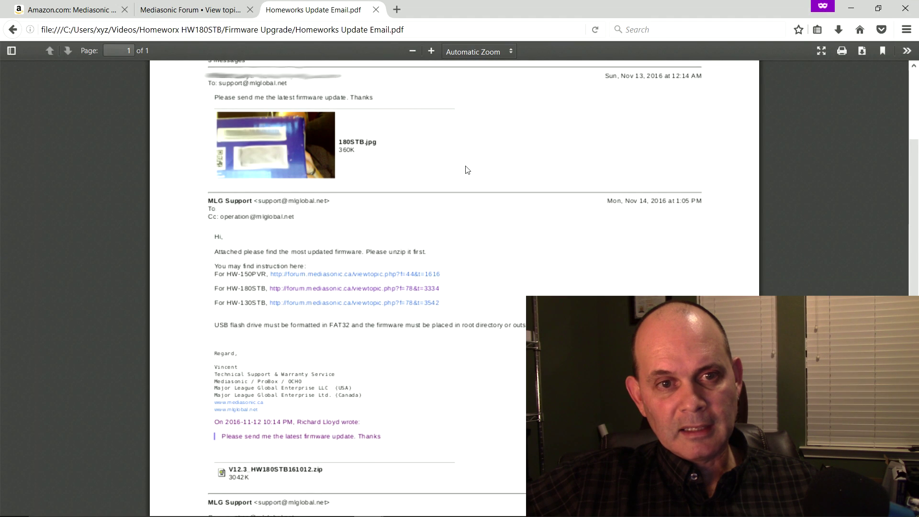
scroll(467, 169, "down", 1)
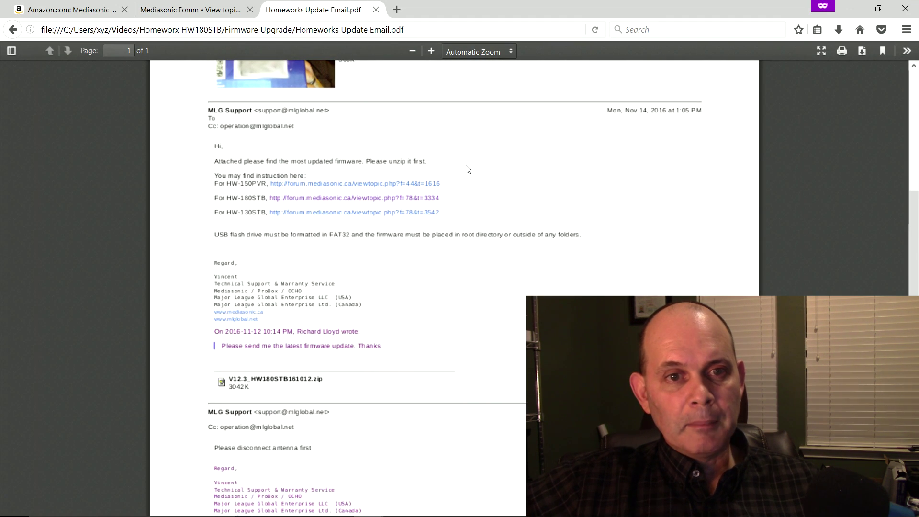
scroll(467, 169, "up", 1)
scroll(467, 169, "down", 1)
scroll(467, 170, "down", 2)
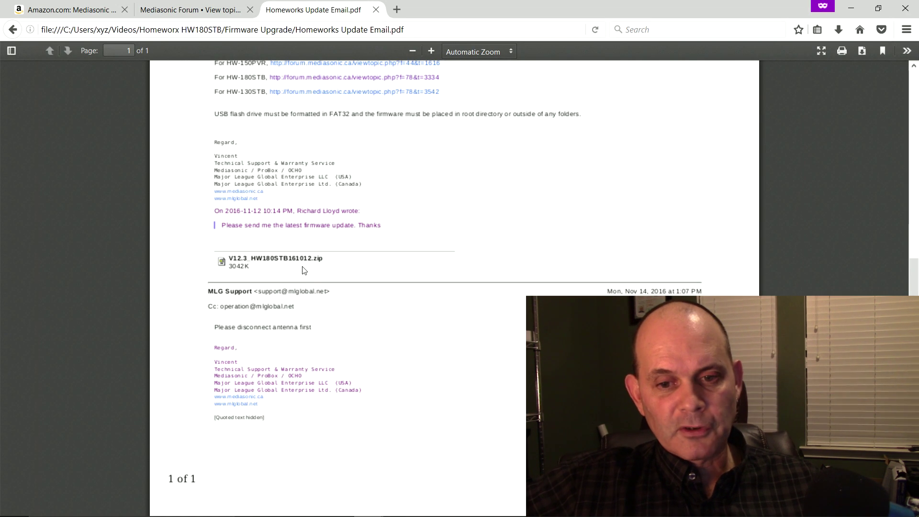
mouse_move(368, 508)
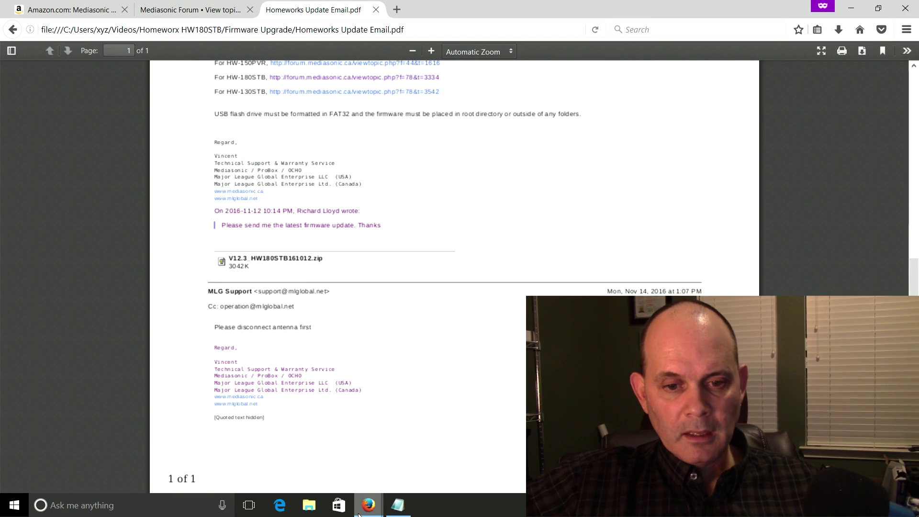
left_click(397, 507)
left_click_drag(421, 256, 414, 156)
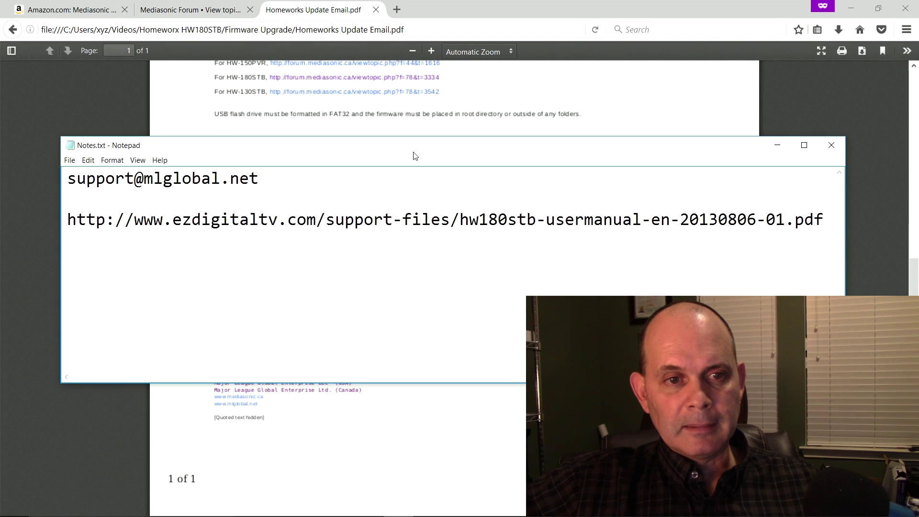
left_click_drag(260, 179, 63, 179)
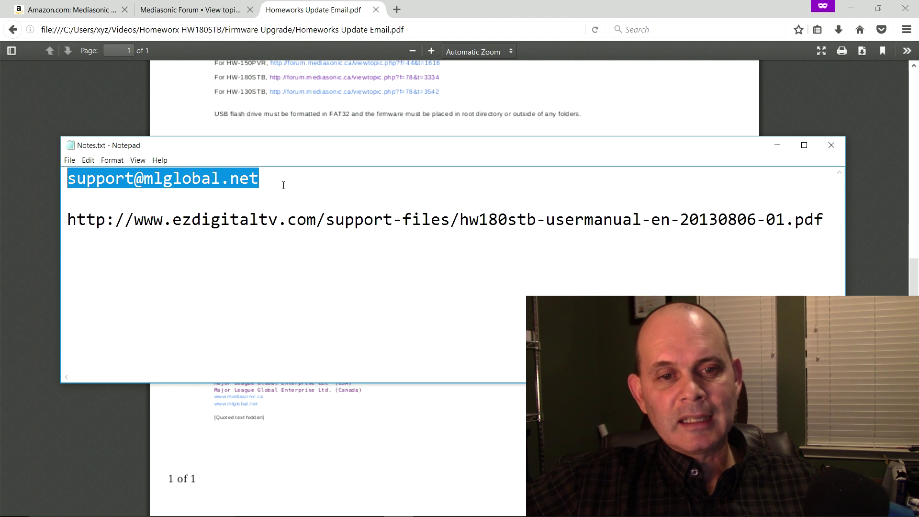
left_click(277, 220)
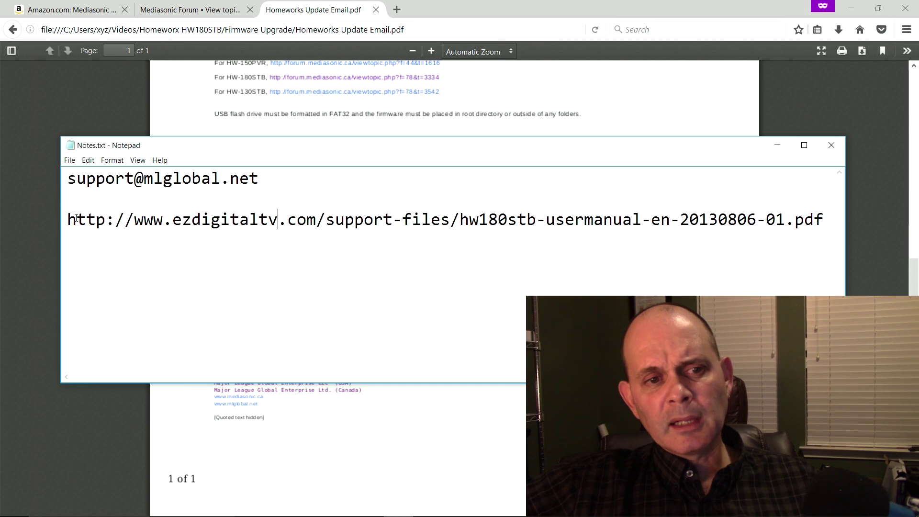
left_click_drag(74, 219, 537, 234)
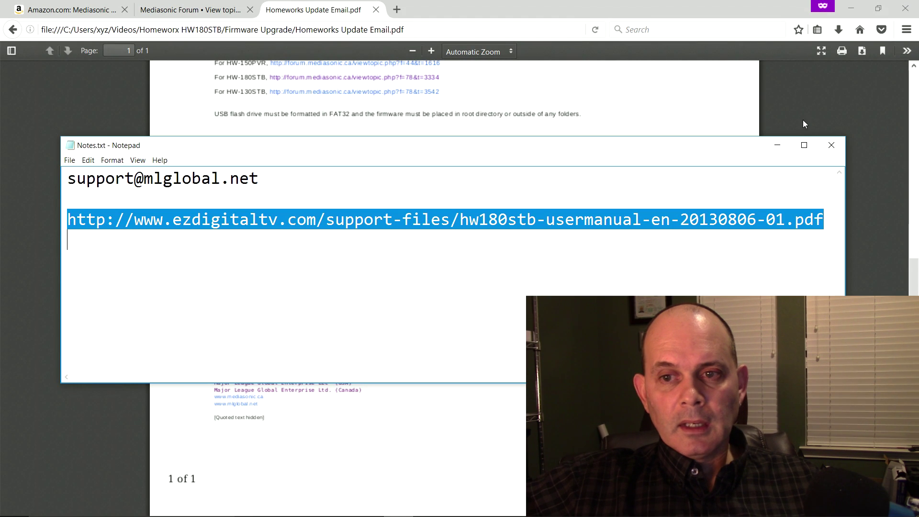
left_click(777, 144)
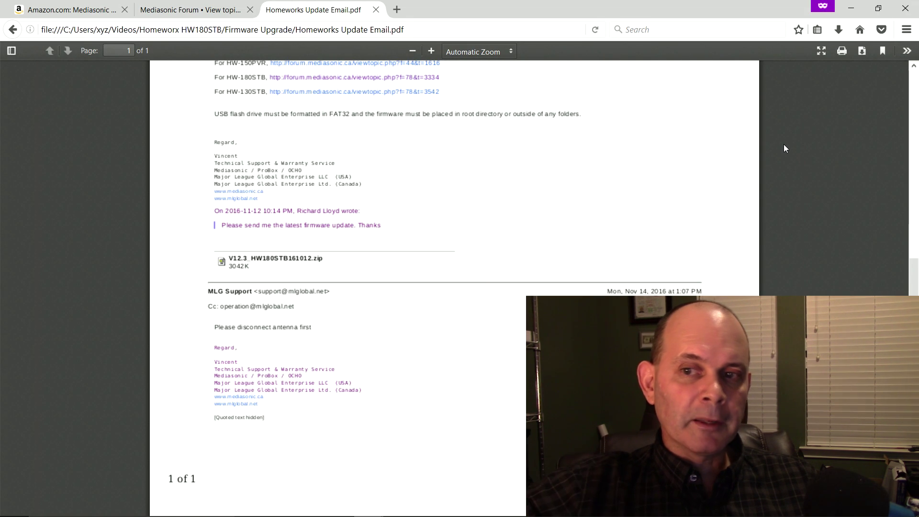
- Open Downloads\Mediasonic in a maximized File Explorer window showing V12.3_HW180STB161012.zip
left_click(852, 8)
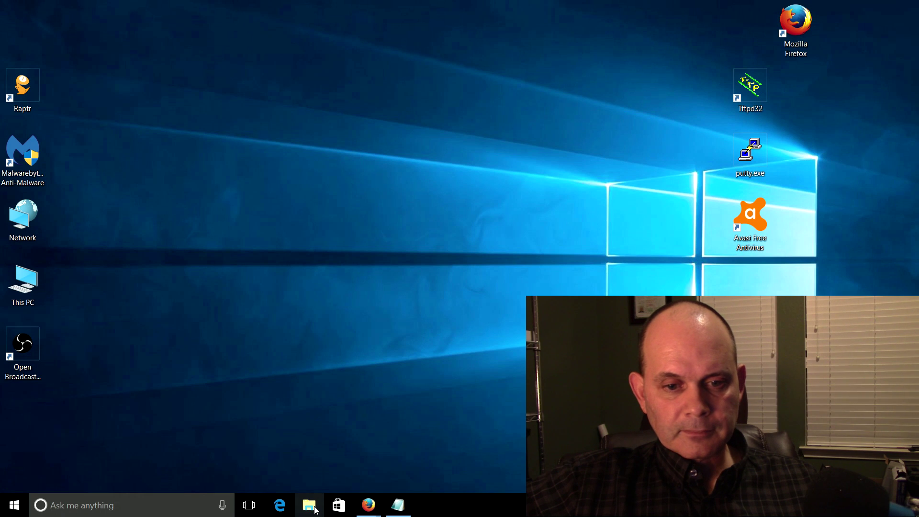
left_click(309, 505)
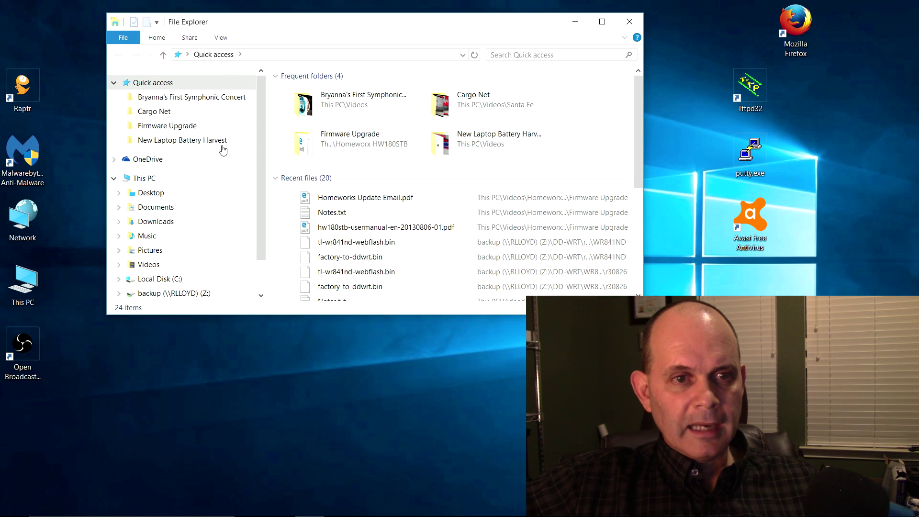
left_click(186, 224)
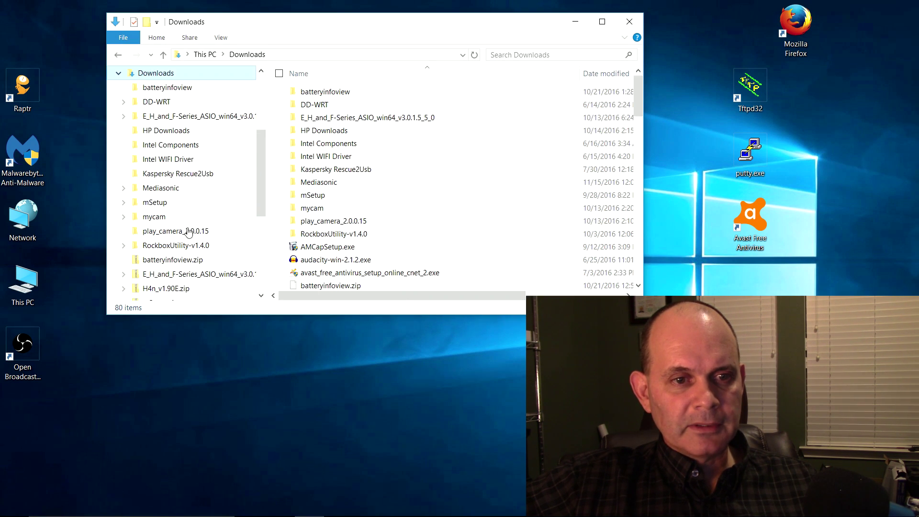
double_click(342, 185)
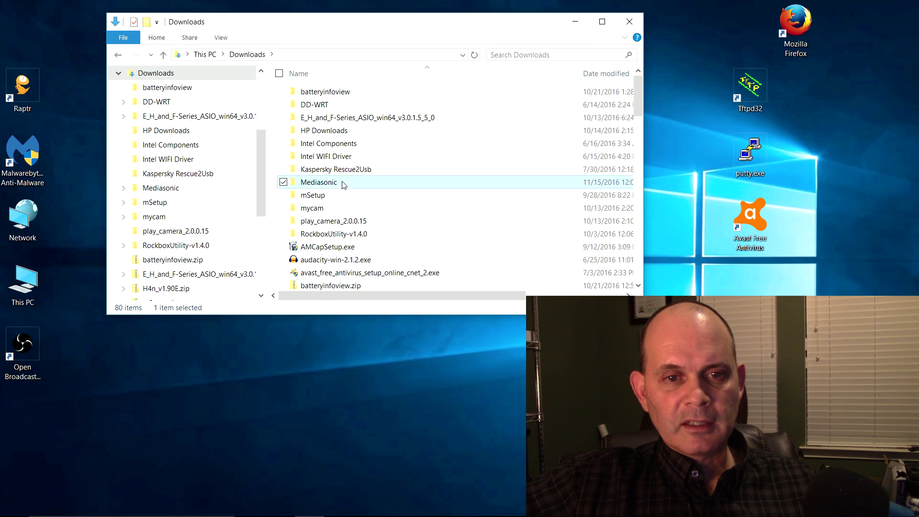
left_click(600, 22)
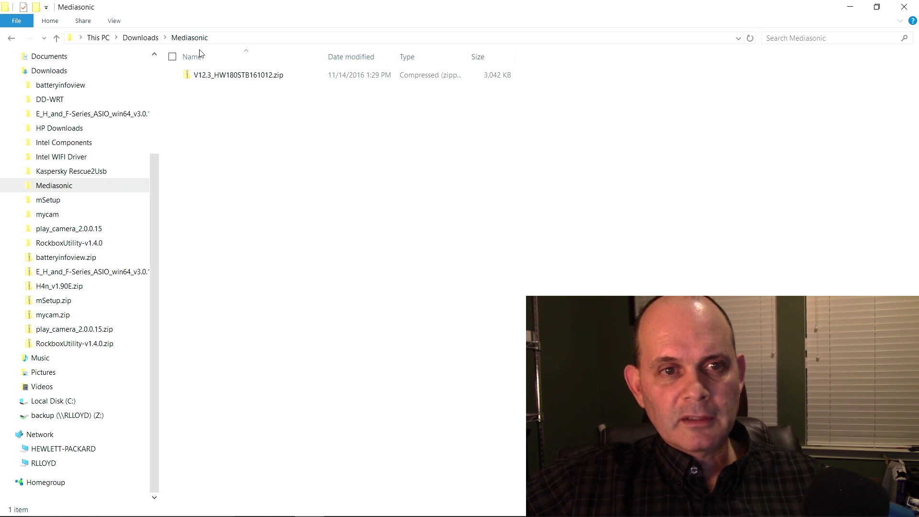
- Extract all of V12.3_HW180STB161012.zip into its default V12.3_HW180STB161012 folder
left_click(262, 79)
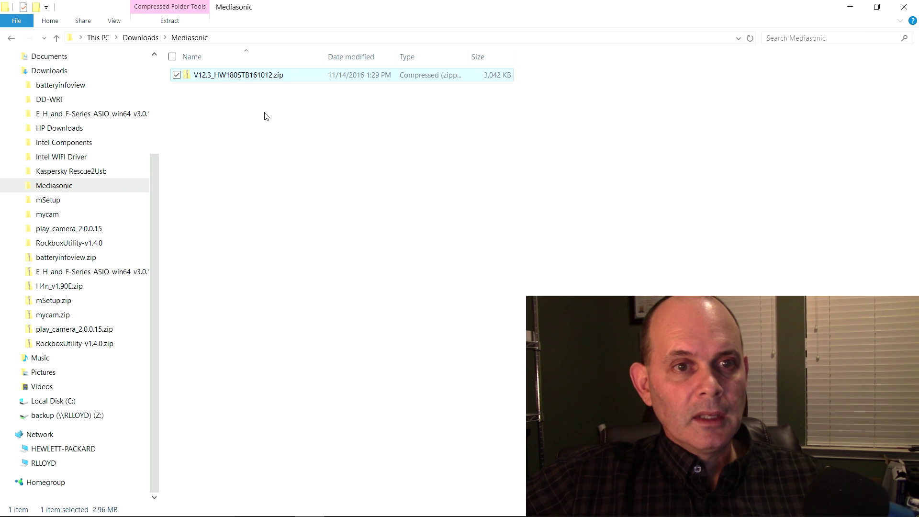
left_click(257, 76)
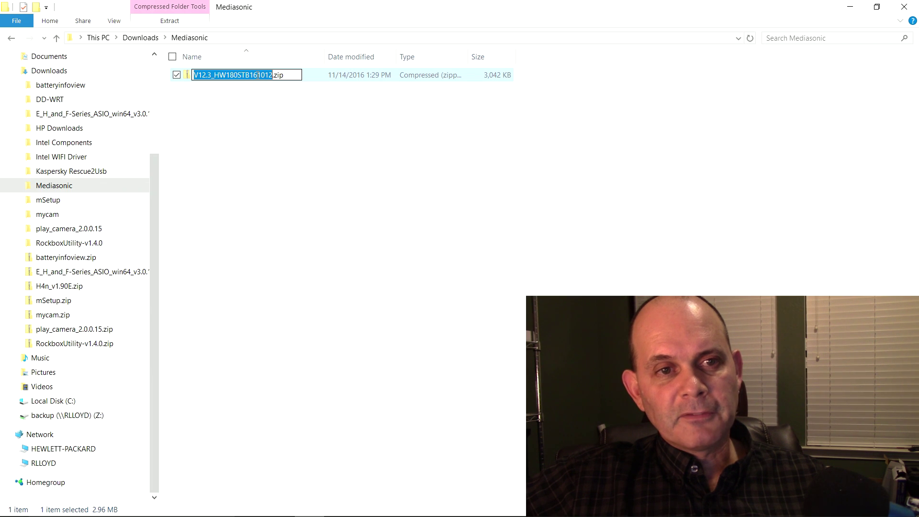
key("Escape")
left_click(287, 95)
left_click(260, 78)
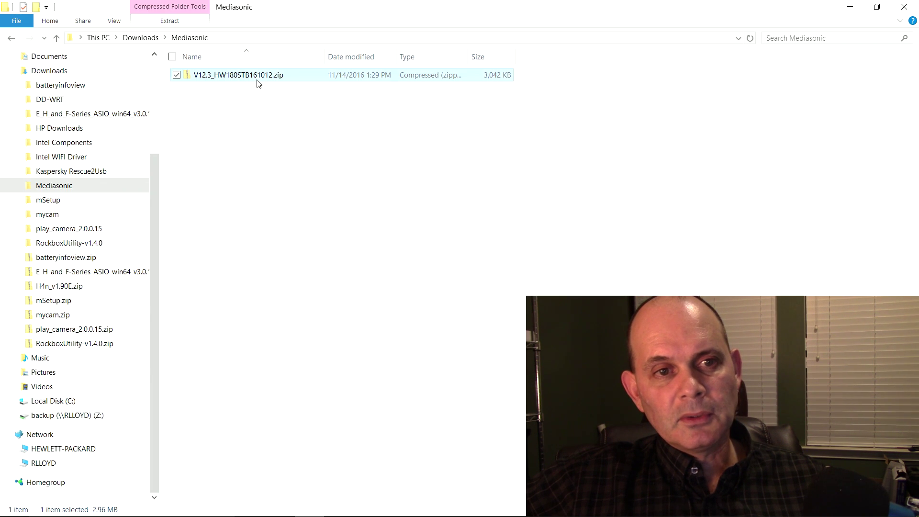
left_click(170, 21)
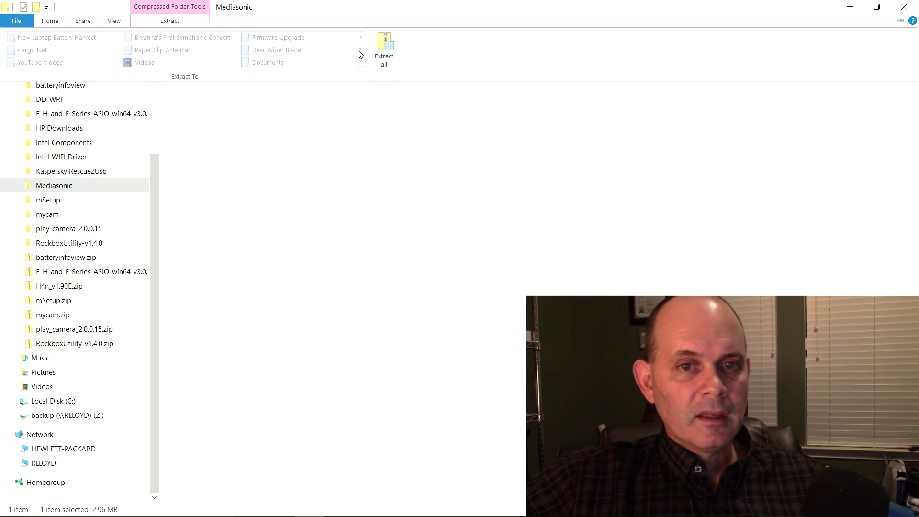
left_click(390, 57)
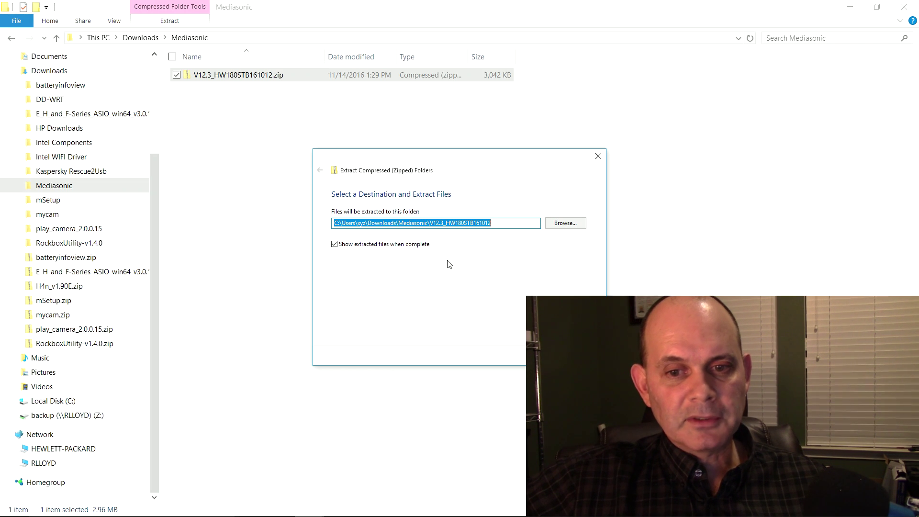
key("Return")
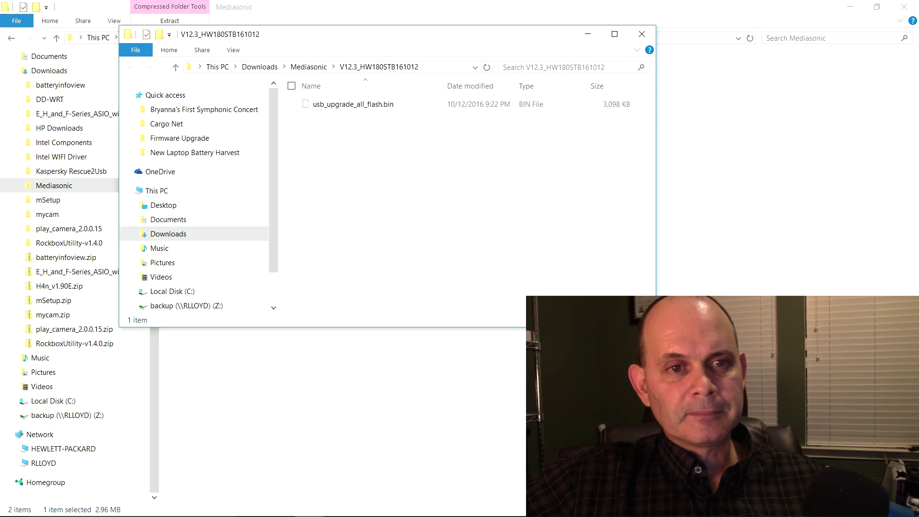
- Close the extracted-files window and open the V12.3_HW180STB161012 folder in Mediasonic
left_click(641, 34)
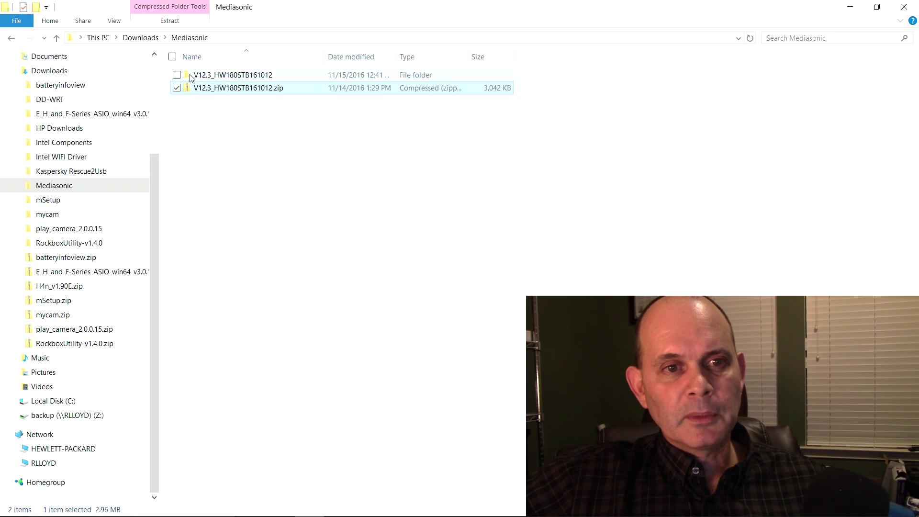
left_click(211, 76)
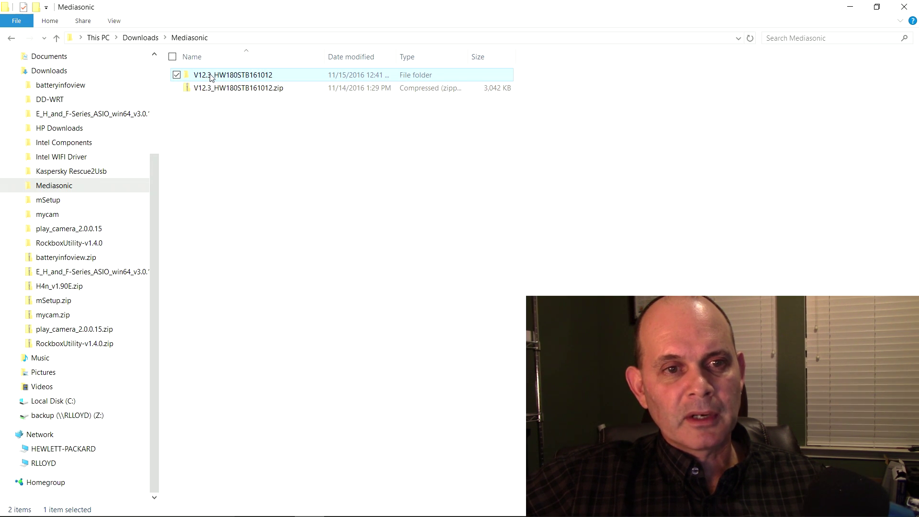
double_click(211, 77)
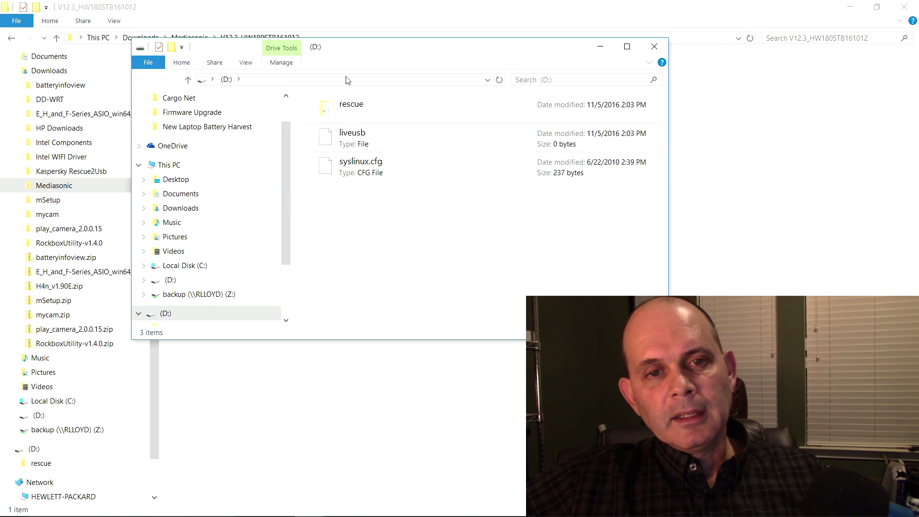
- Move the (D:) window lower right and open the Format dialog for drive (D:)
left_click_drag(349, 55, 422, 124)
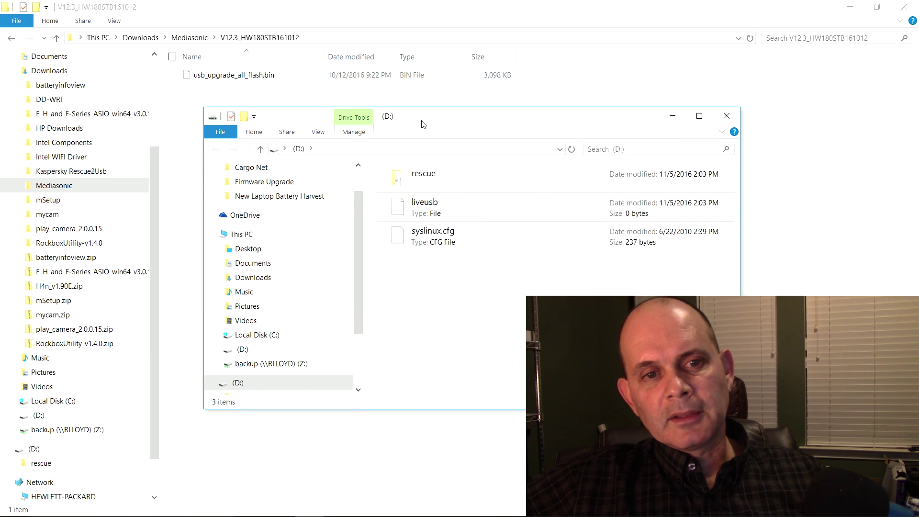
right_click(285, 386)
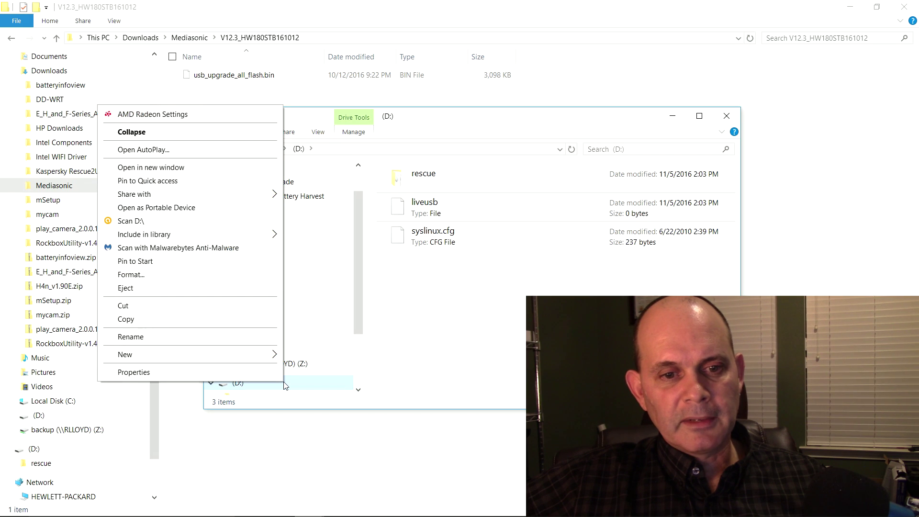
key("Escape")
left_click(286, 382)
left_click(272, 369)
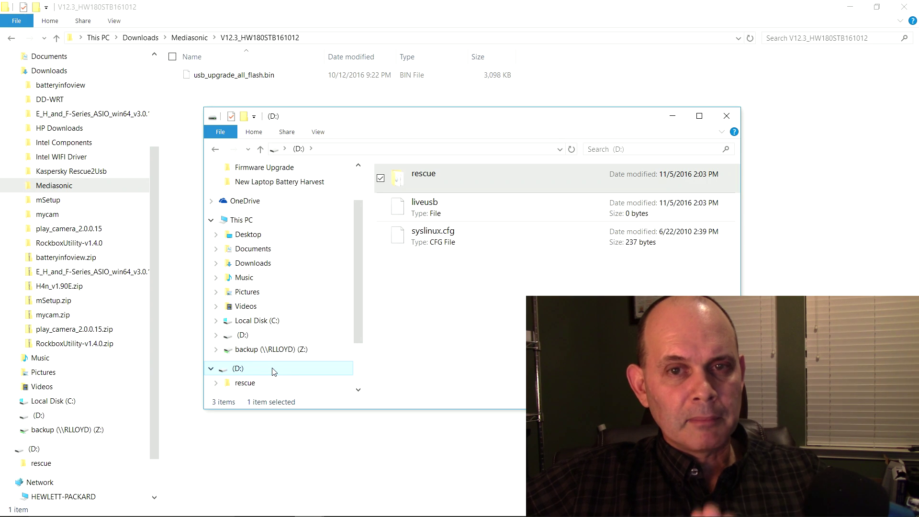
right_click(274, 371)
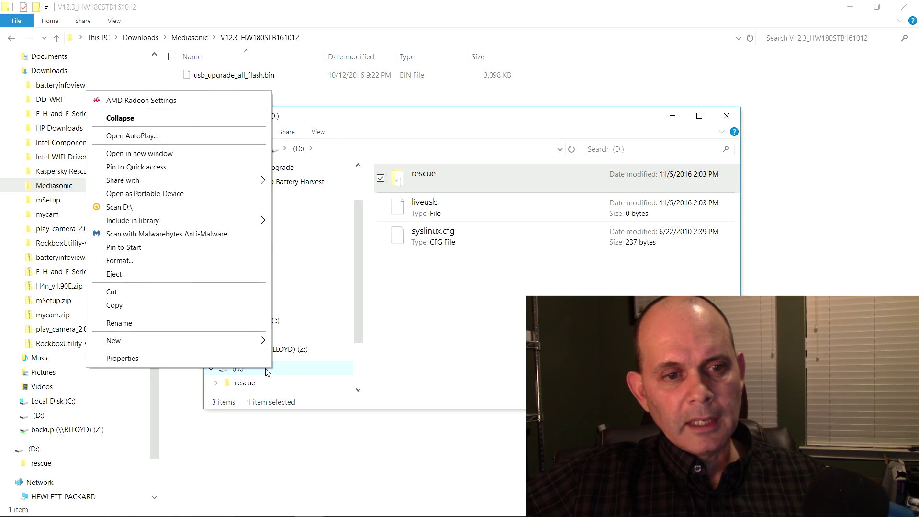
left_click(206, 266)
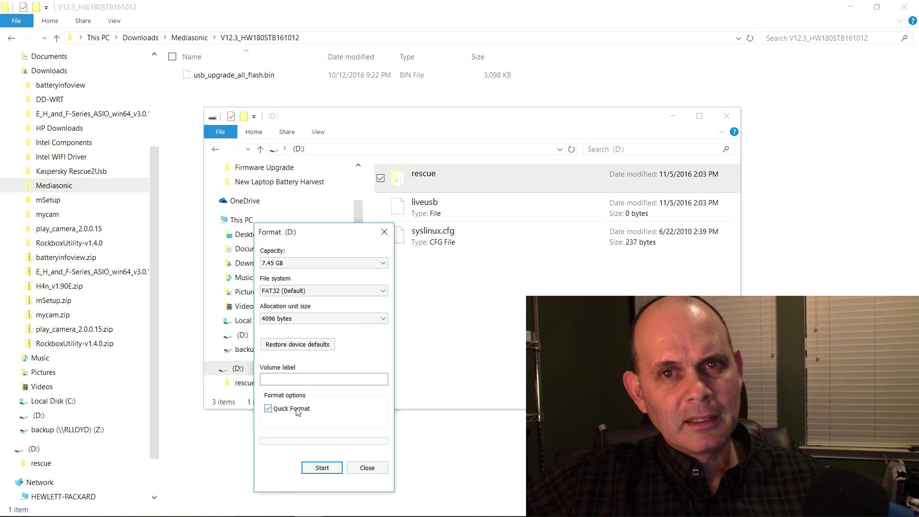
- Run a full FAT32 format of (D:) with Quick Format unchecked, accepting the erase warning
left_click(268, 409)
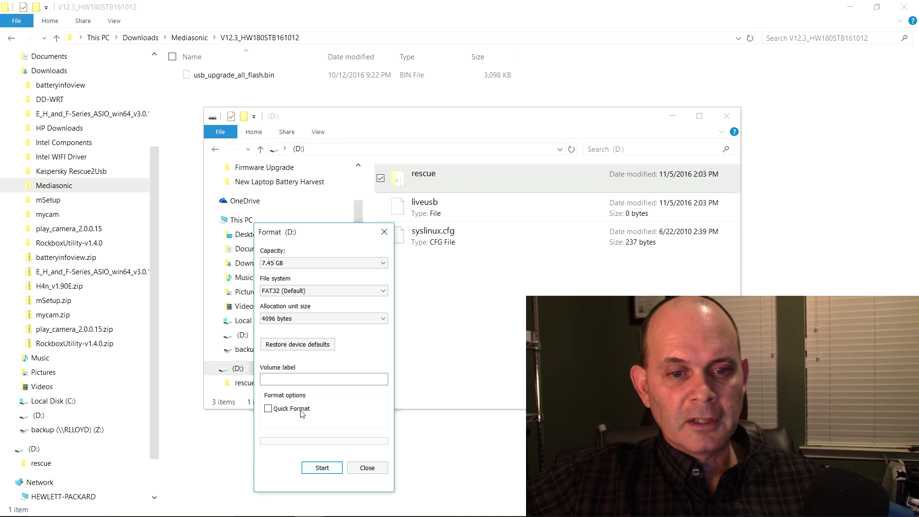
left_click(320, 467)
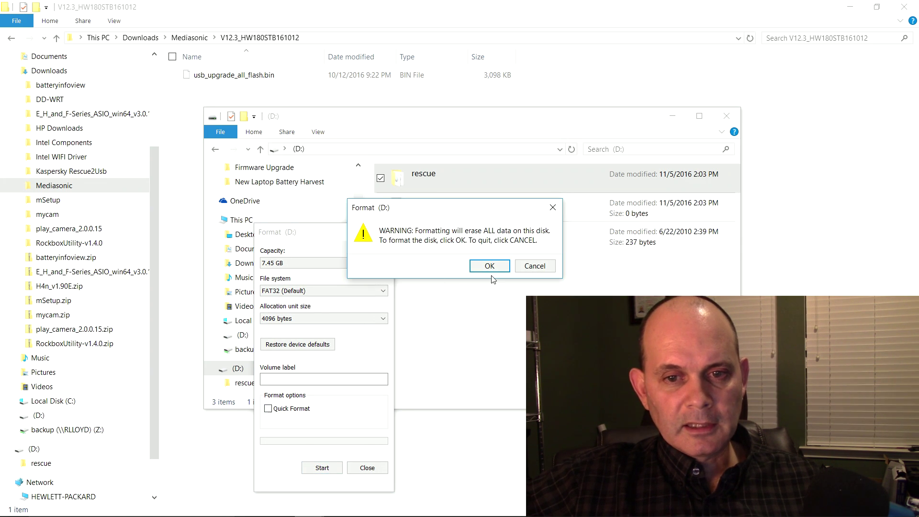
left_click(490, 268)
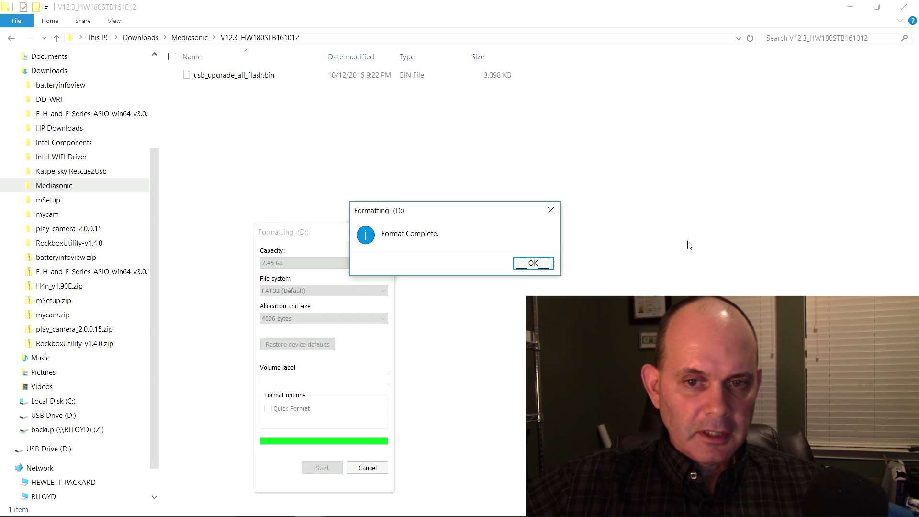
- Acknowledge Format Complete, confirm FAT32, close the Format dialog, and select usb_upgrade_all_flash.bin
left_click(521, 267)
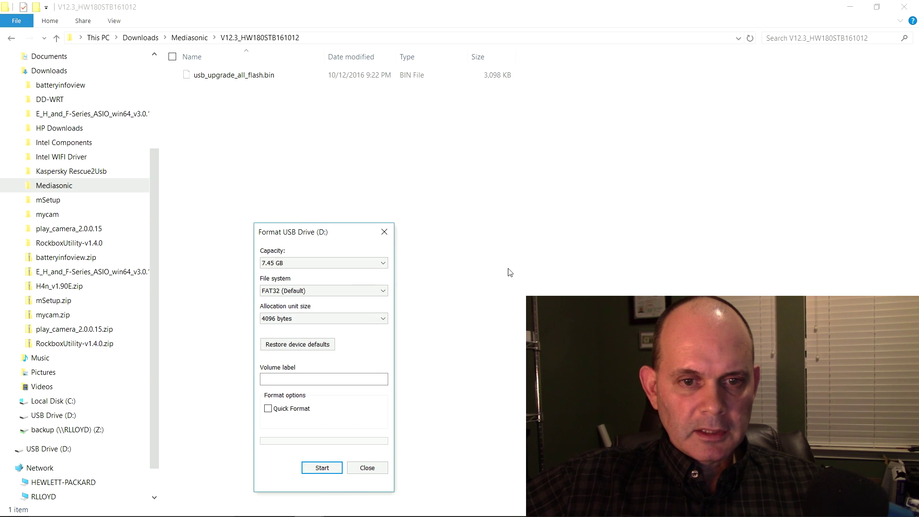
left_click(340, 291)
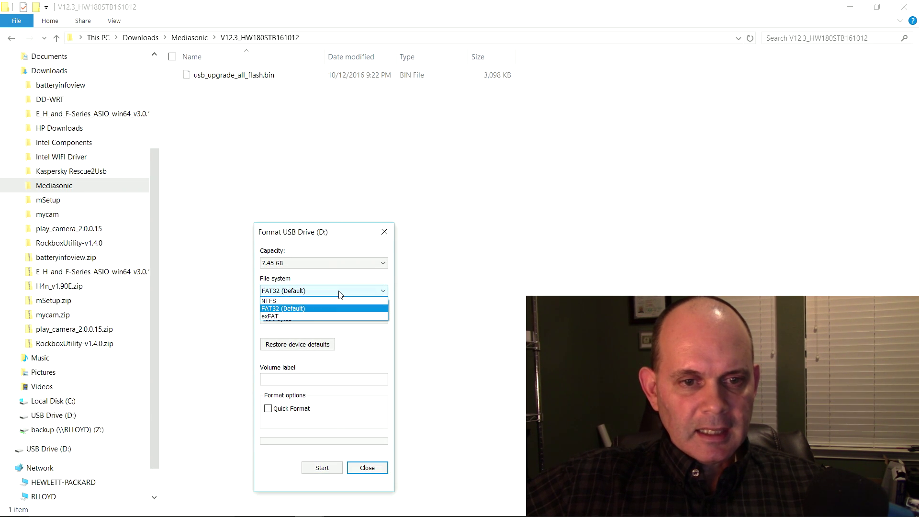
left_click(339, 291)
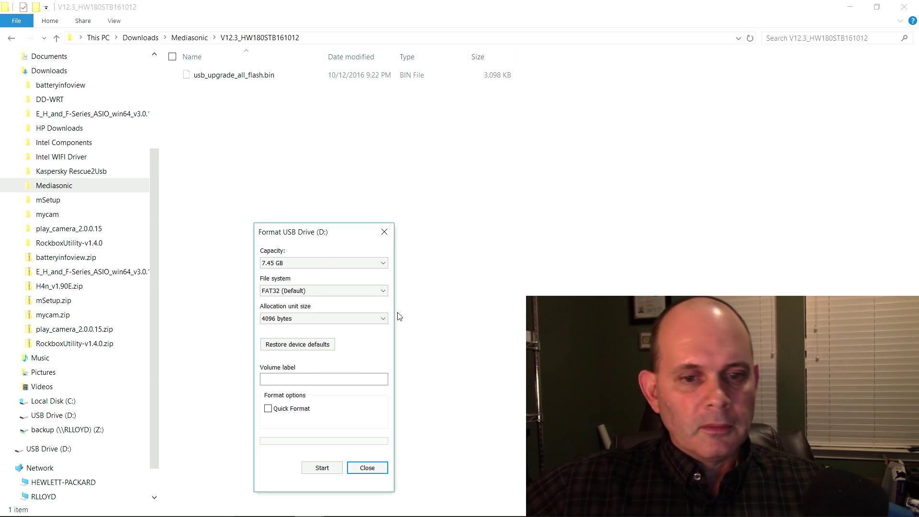
left_click(367, 468)
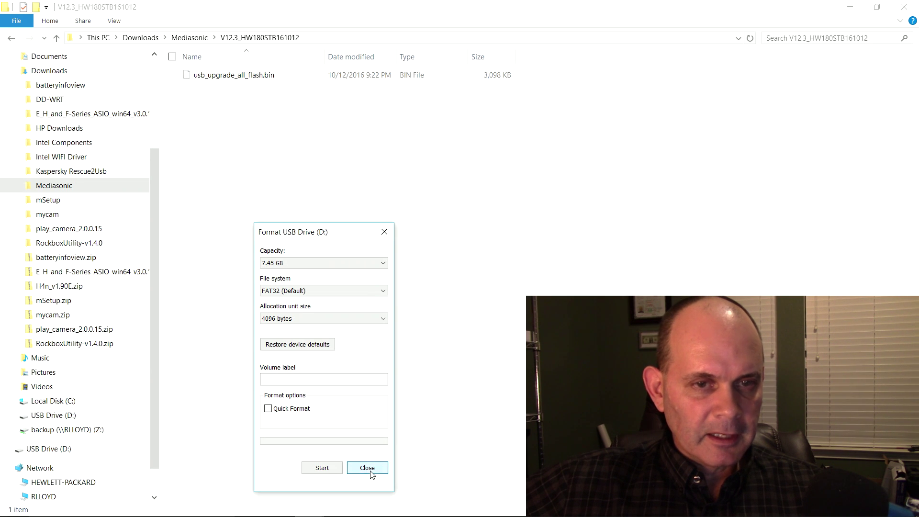
left_click(233, 75)
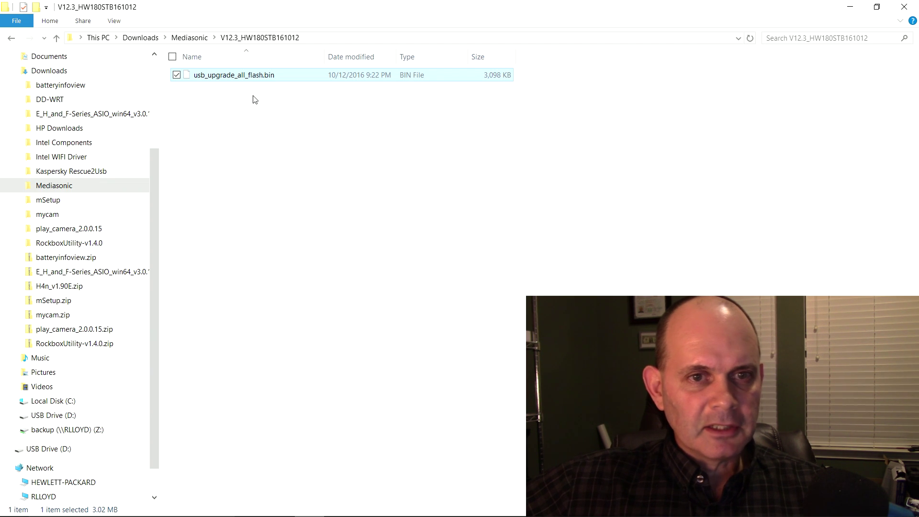
- Copy usb_upgrade_all_flash.bin and paste it onto the empty USB Drive (D:)
right_click(252, 78)
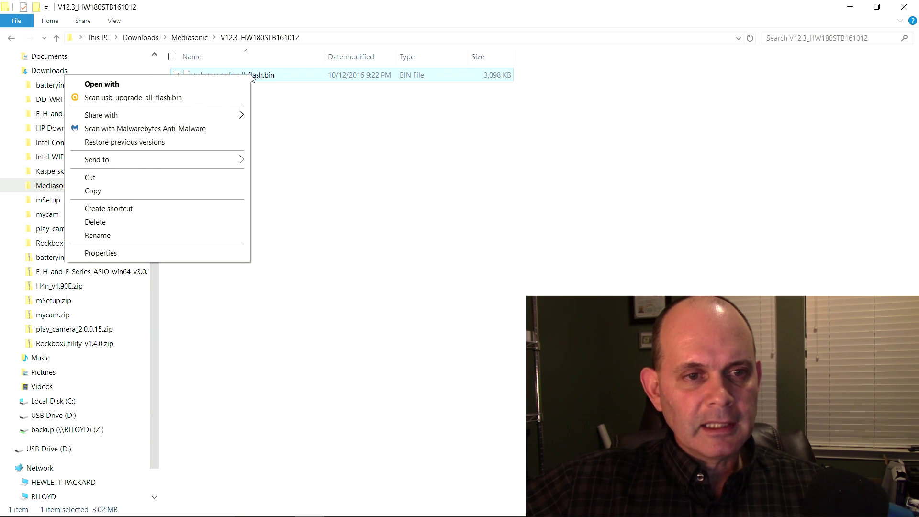
left_click(169, 190)
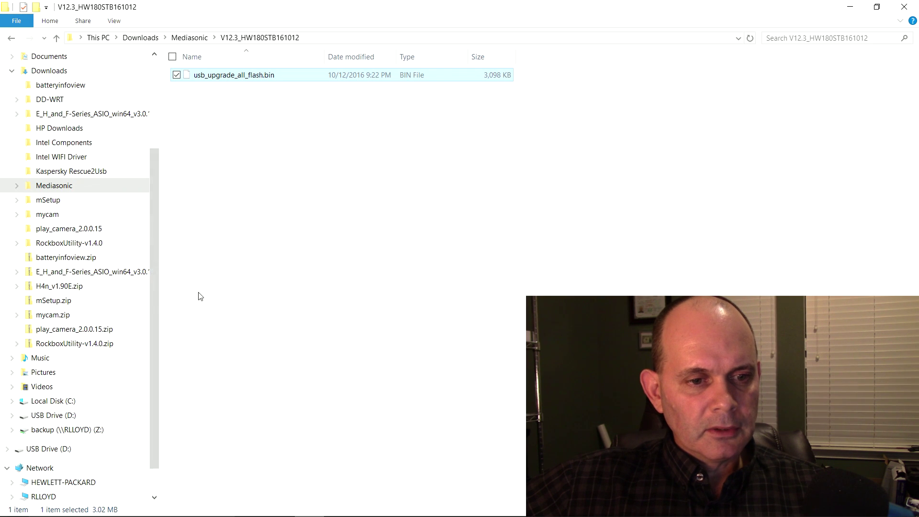
left_click(67, 448)
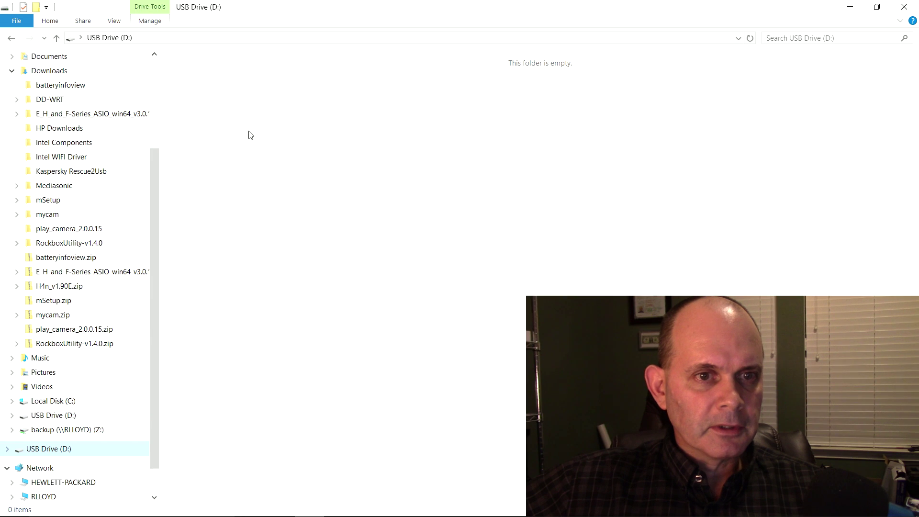
right_click(252, 95)
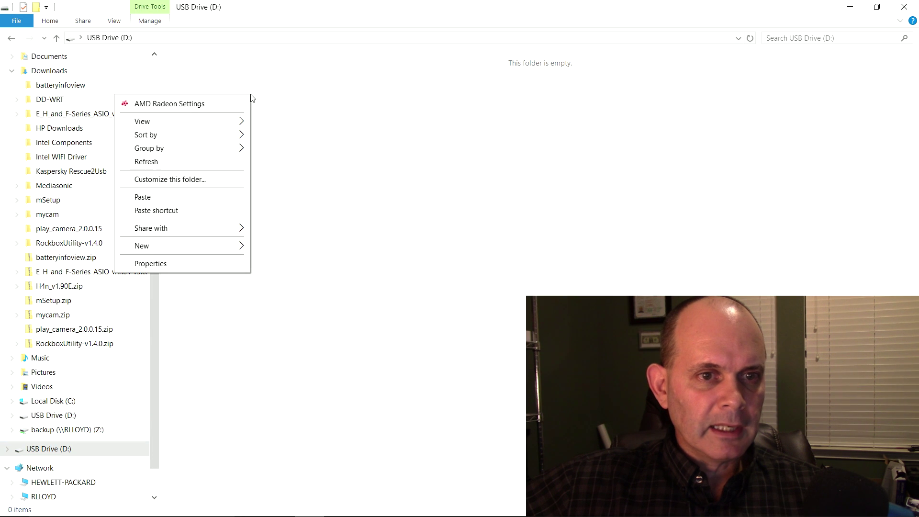
left_click(194, 198)
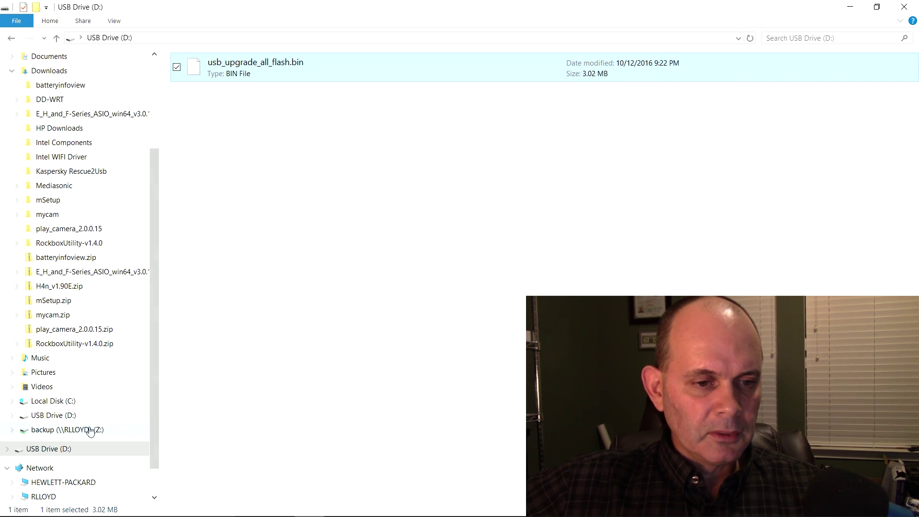
right_click(38, 450)
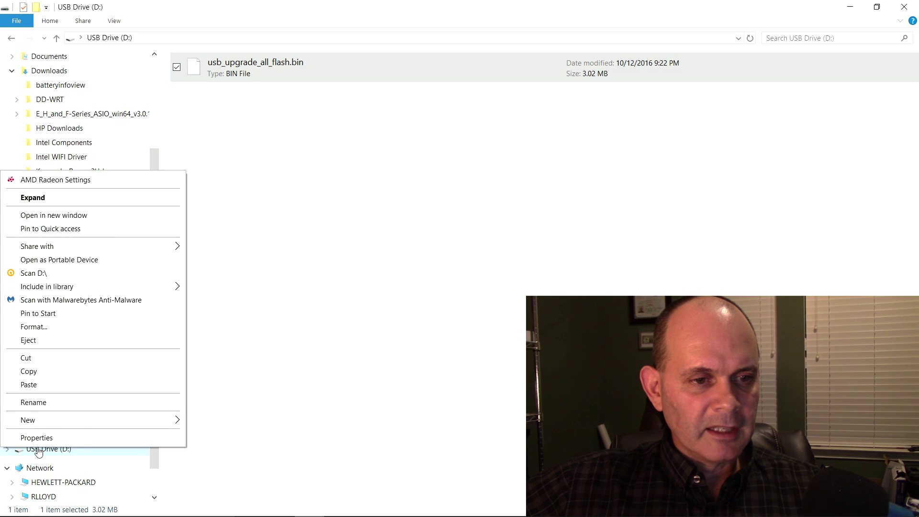
- Safely eject USB Drive (D:) from the navigation pane
left_click(68, 343)
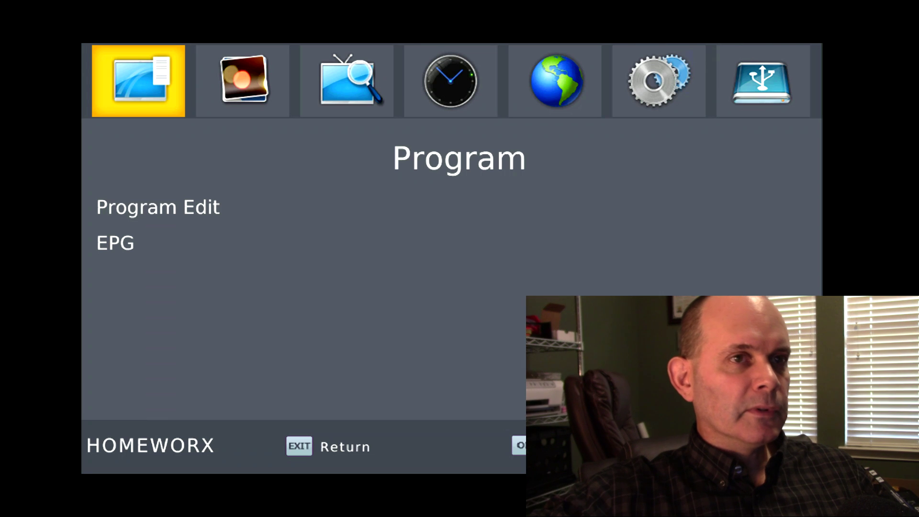
- Move across the box menu to the System tab and open Software Update
key("Right")
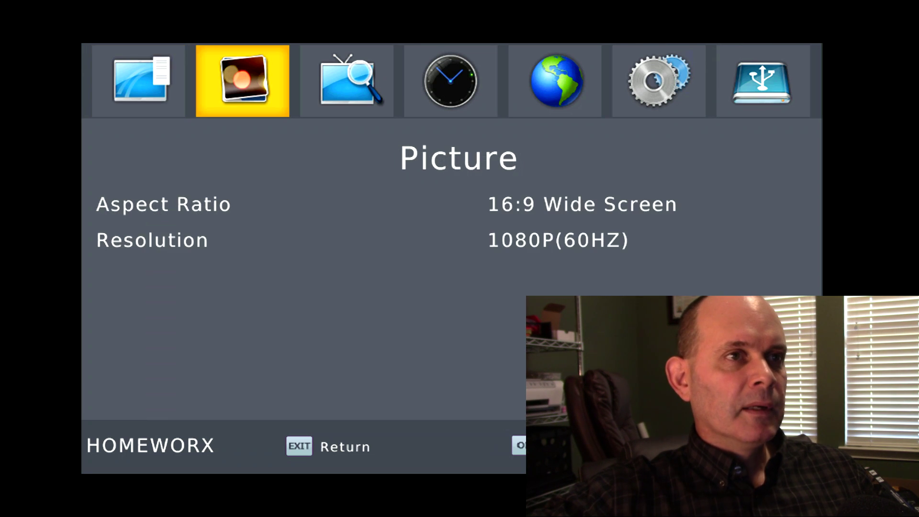
key("Right")
key("Right")
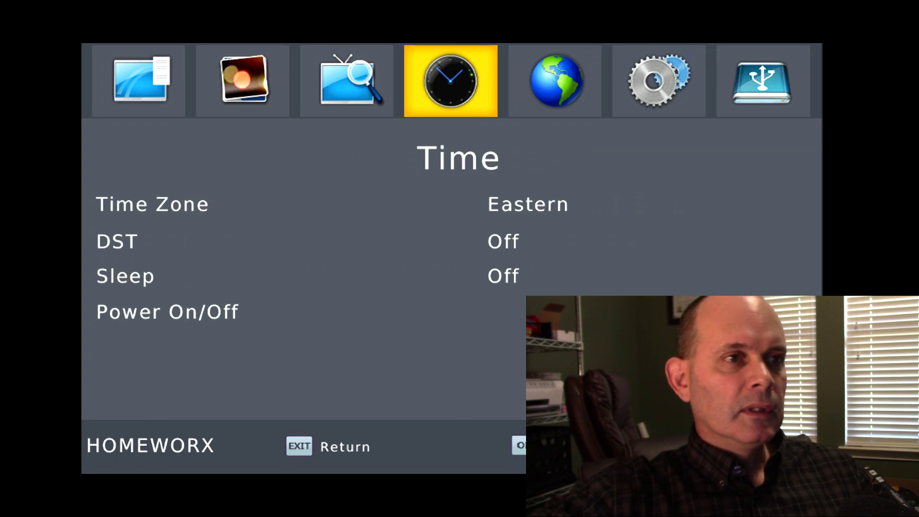
key("Right")
key("Right")
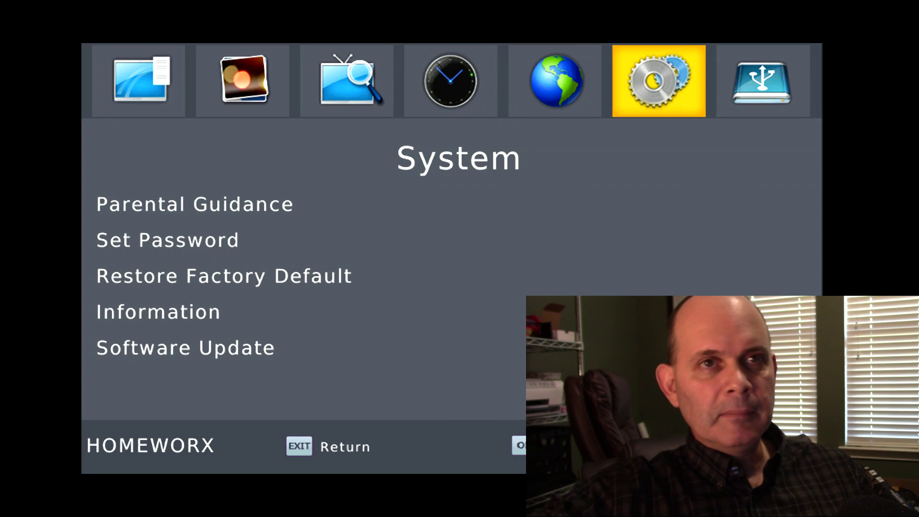
key("Down")
key("Down")
key("Down")
key("Down")
key("Down")
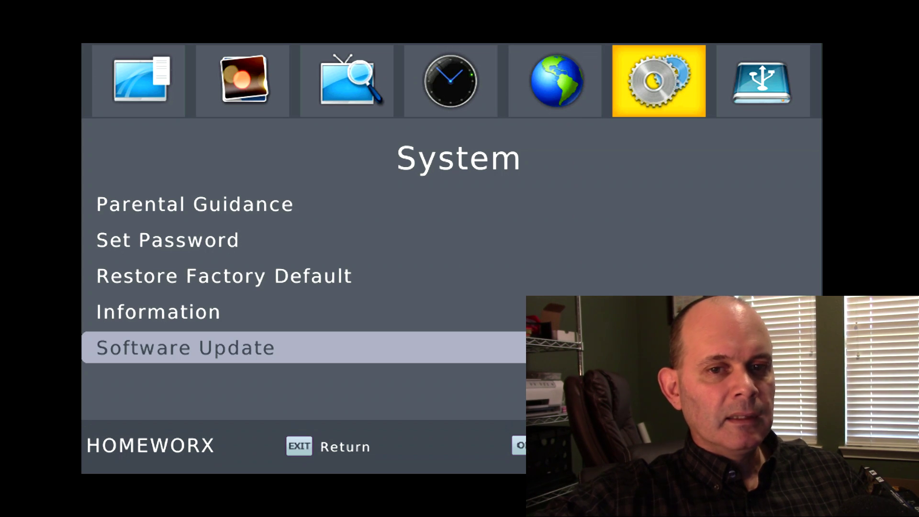
key("Return")
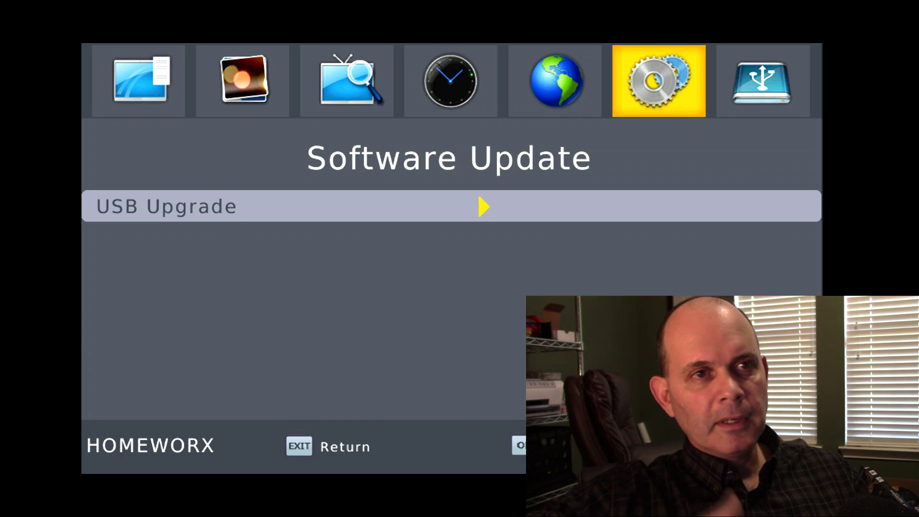
- Run USB Upgrade with usb_upgrade_all_flash.bin and let the box flash and reboot
key("Return")
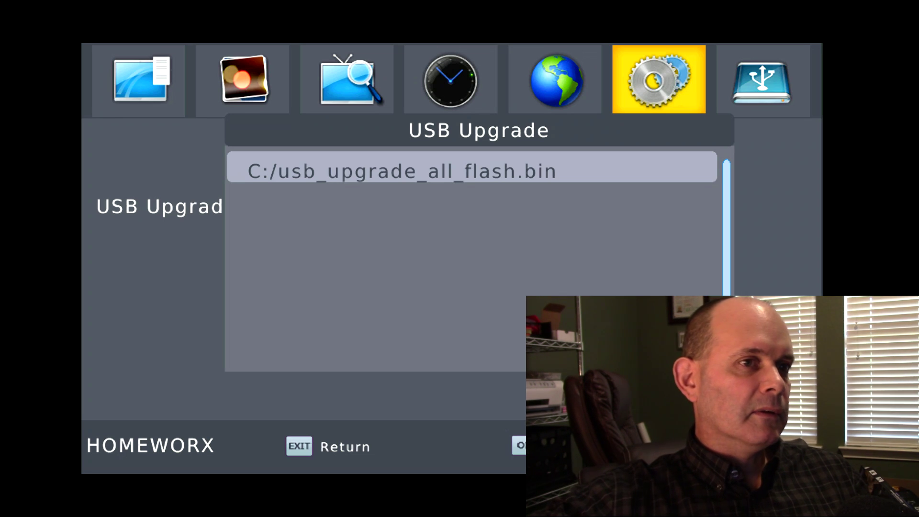
key("Return")
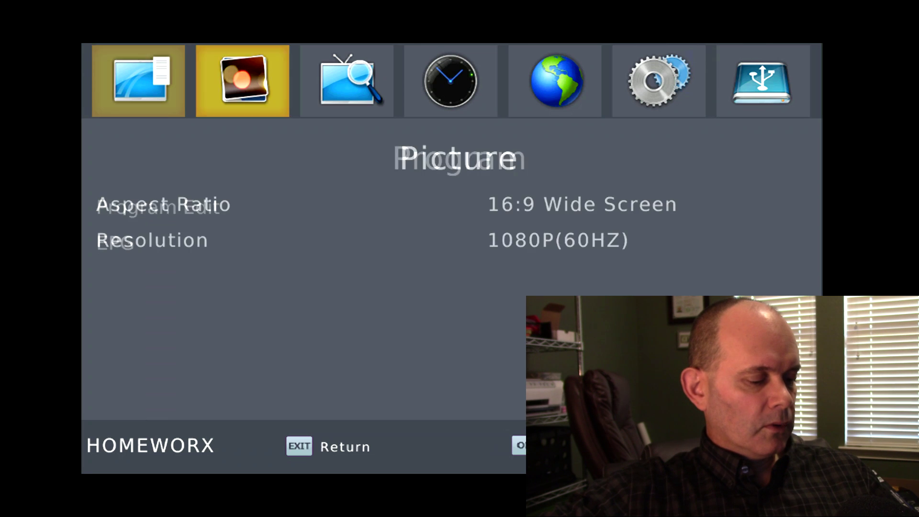
key("Right")
key("Right")
key("Right")
key("Right")
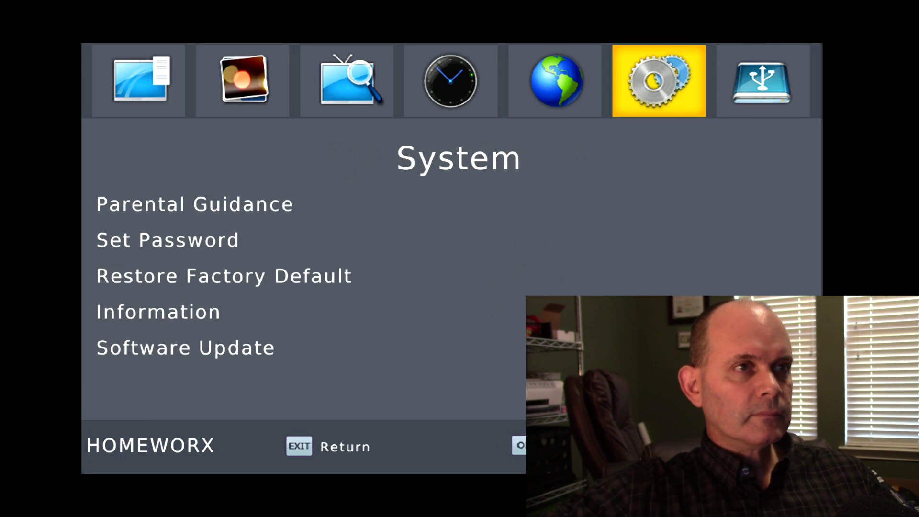
- Open System > Information to confirm model HW180STB runs software V12.3
key("Down")
key("Down")
key("Down")
key("Down")
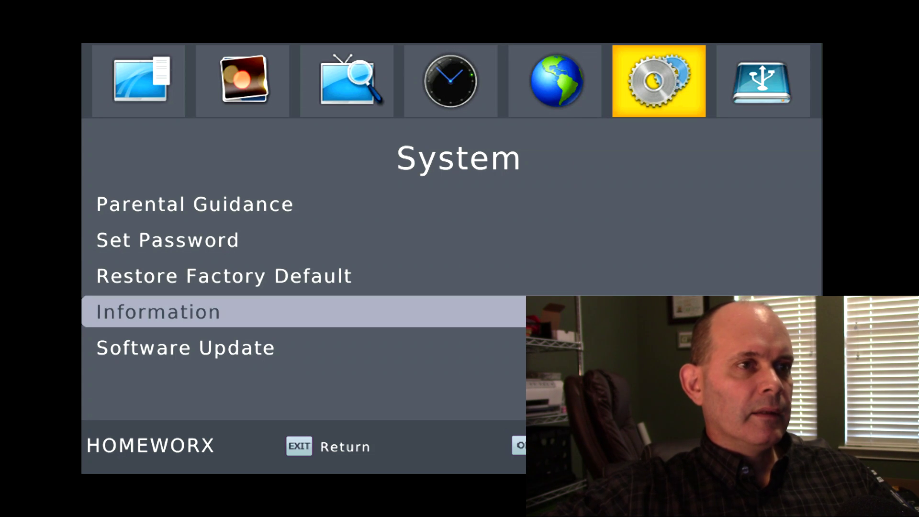
key("Return")
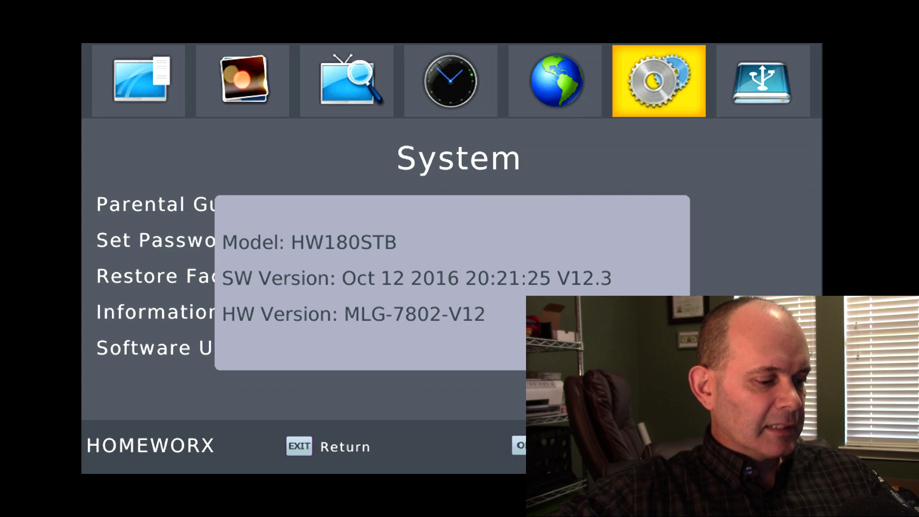
- Close the Information panel and return to the Time page
key("Escape")
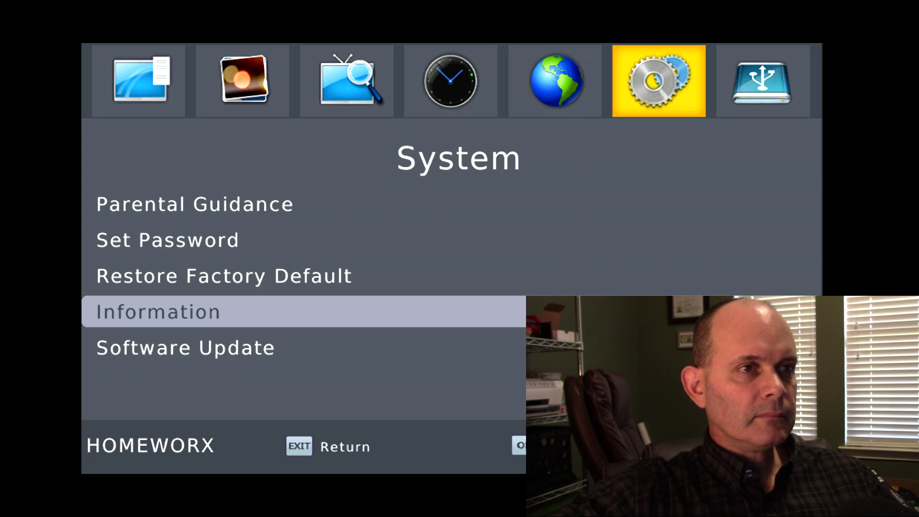
key("Escape")
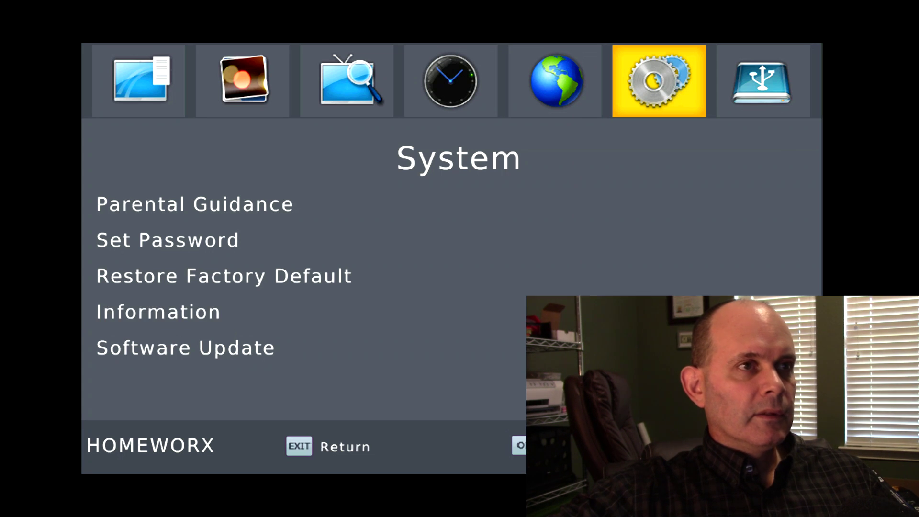
key("Left")
key("Left")
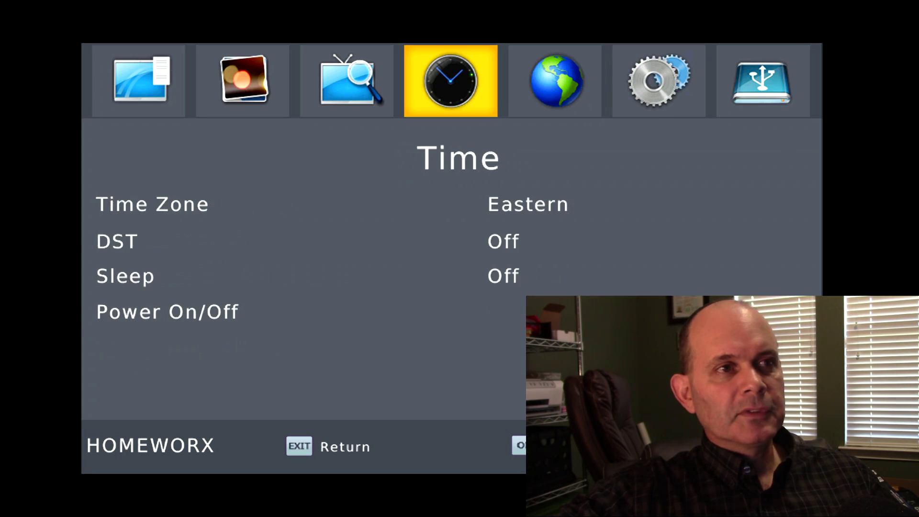
key("Left")
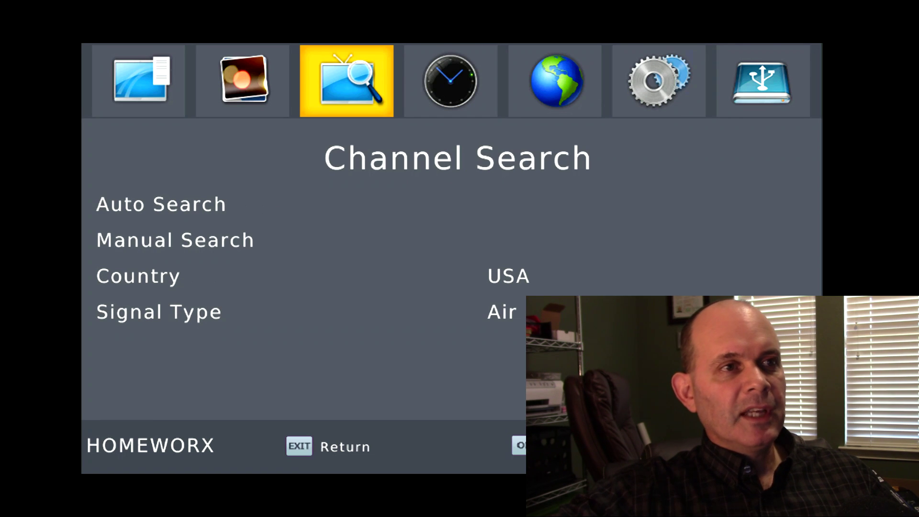
key("Down")
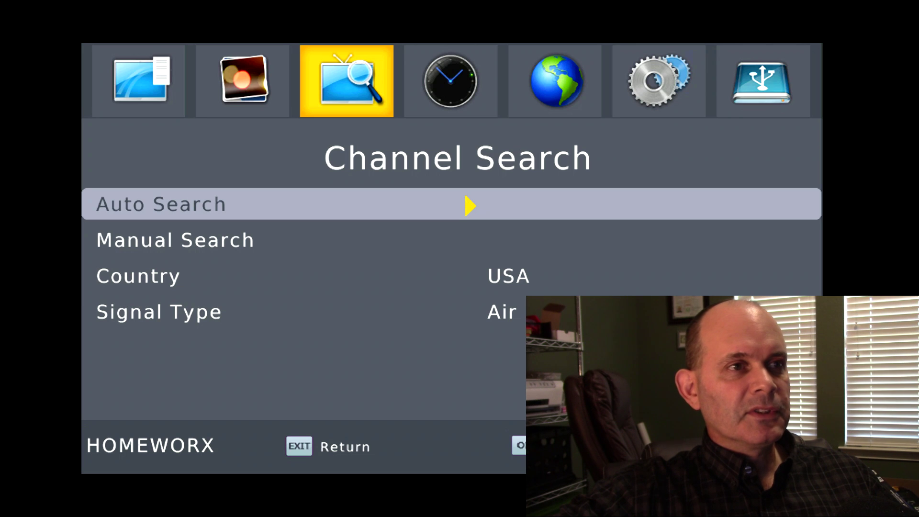
key("Up")
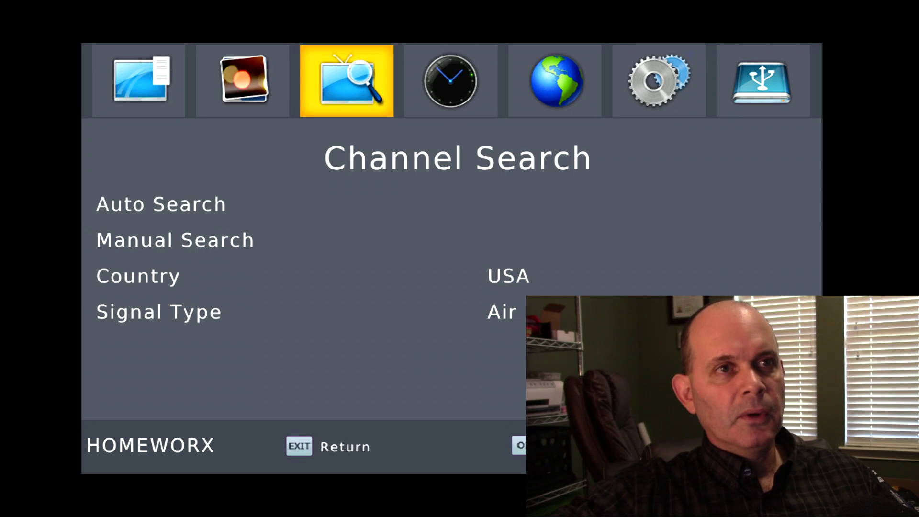
key("Right")
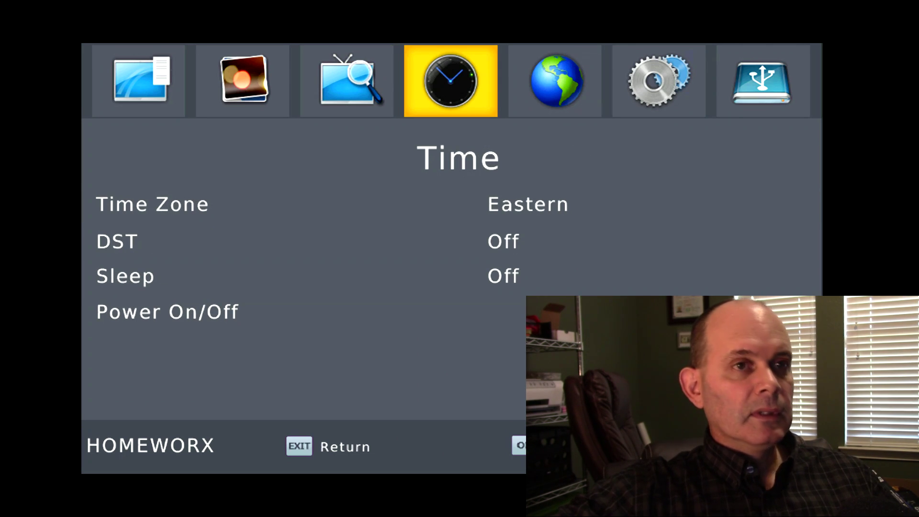